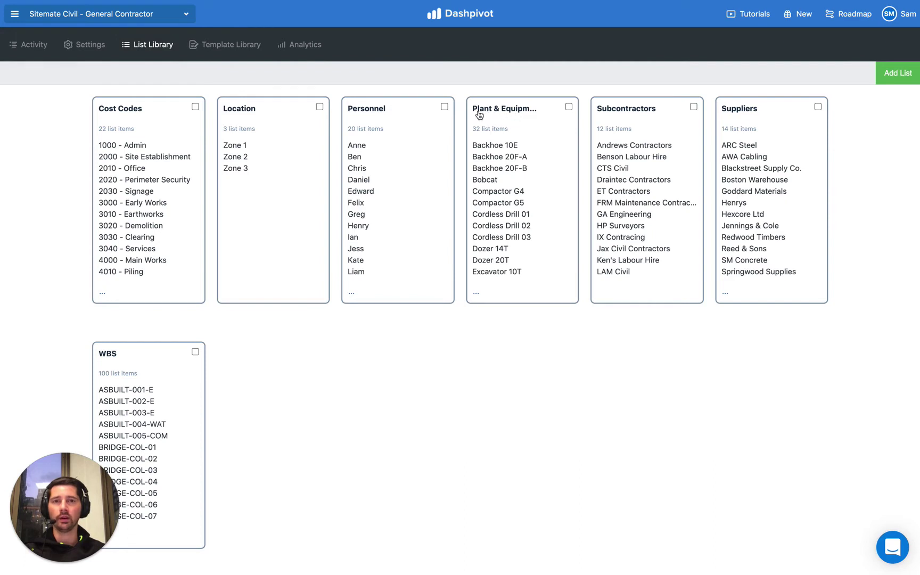
# Step: Open the Plant & Equipment list to view its five items with serial numbers and Next Service dates
pyautogui.click(524, 188)
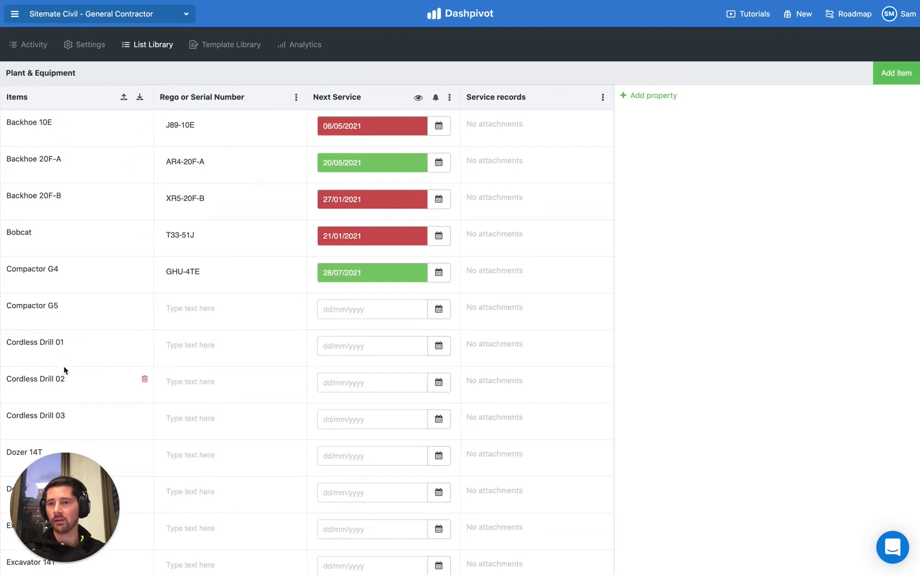
pyautogui.scroll(-10, 64, 370)
pyautogui.scroll(10, 64, 371)
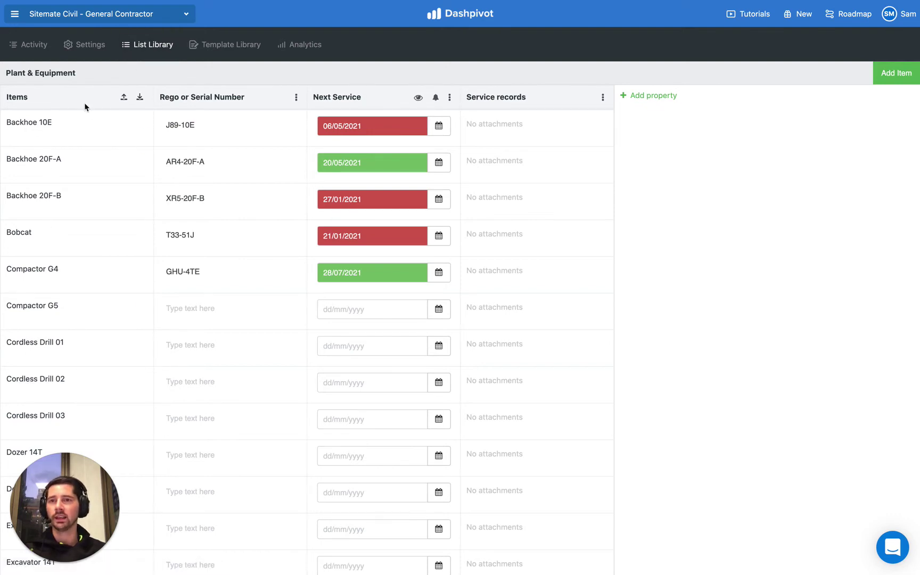
# Step: Open the Site Diary template for editing from the Template Library
pyautogui.click(230, 47)
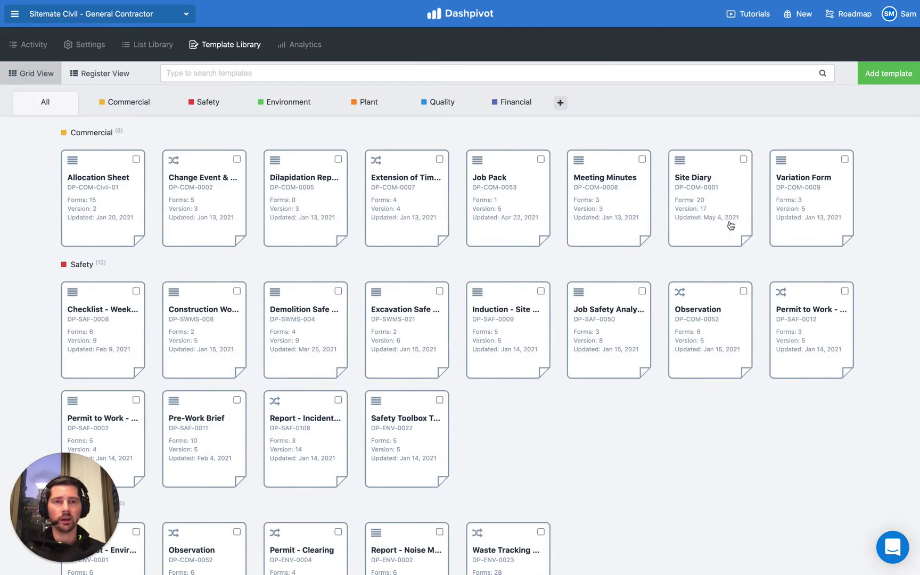
pyautogui.click(744, 160)
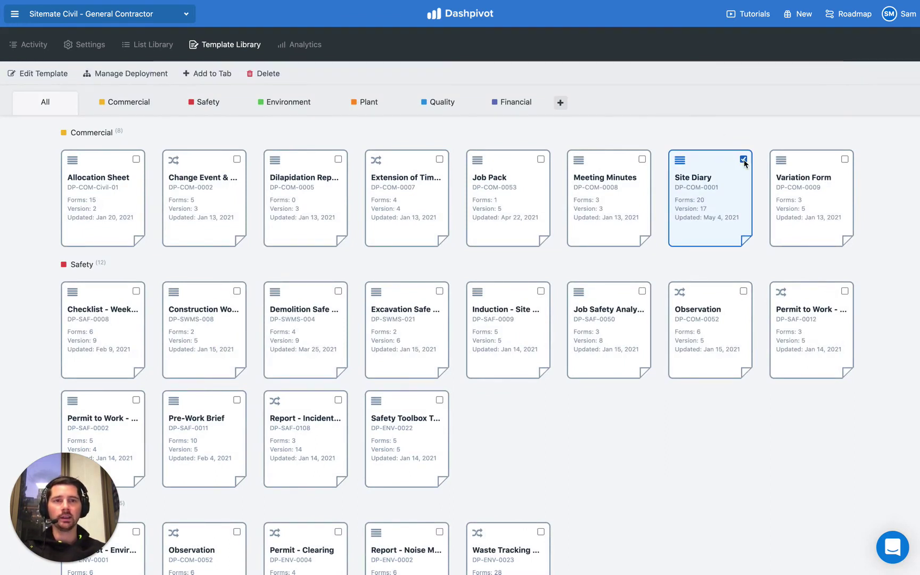
pyautogui.click(44, 82)
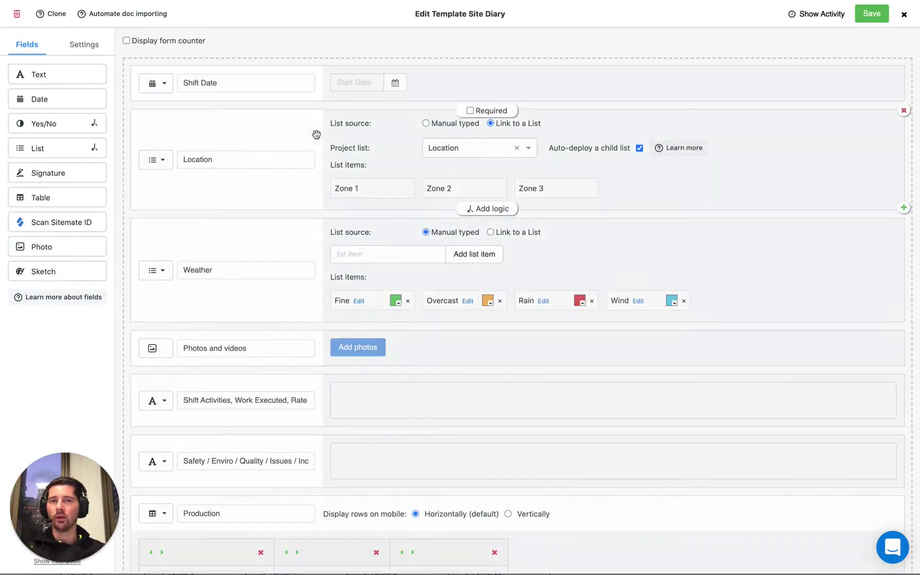
# Step: Scroll down to the Plant table and take a region screenshot of it
pyautogui.scroll(-6, 247, 248)
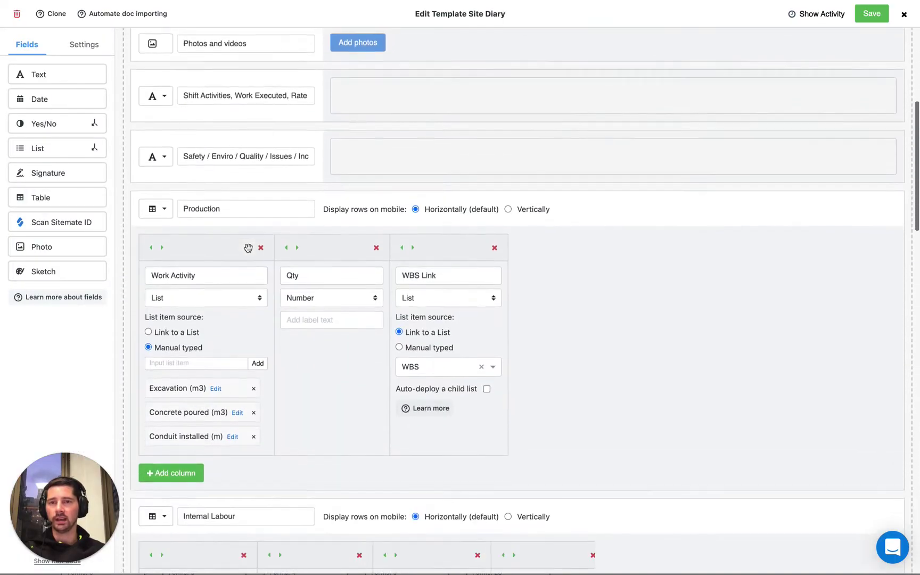
pyautogui.scroll(-8, 248, 248)
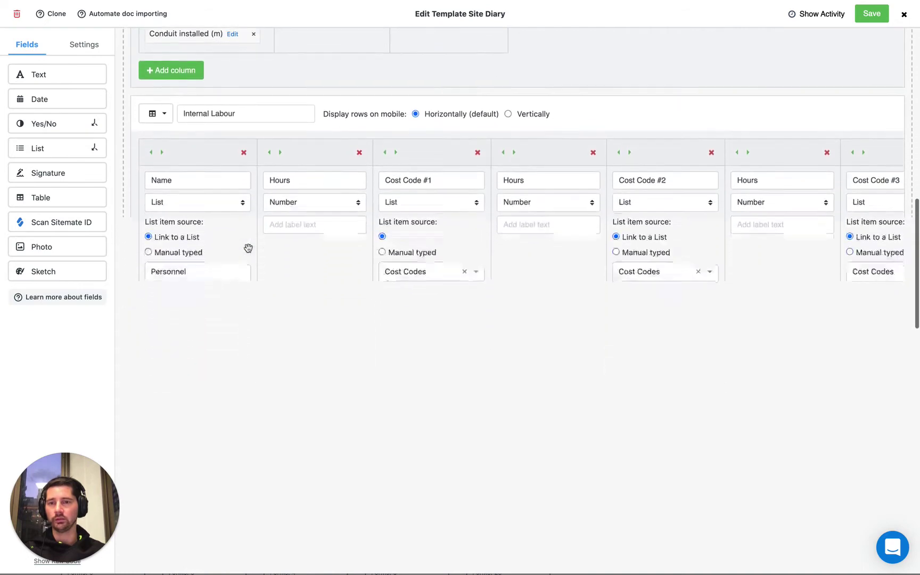
pyautogui.scroll(-4, 248, 248)
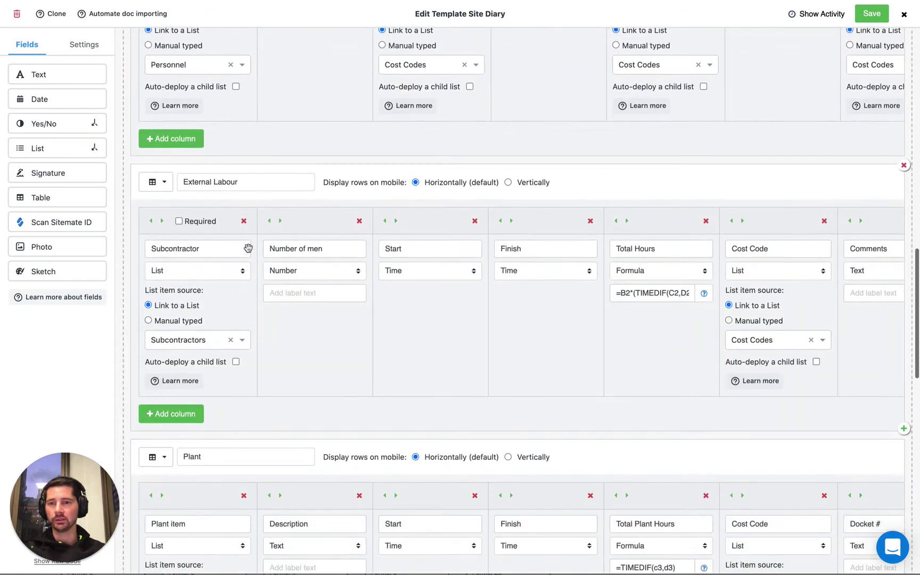
pyautogui.scroll(-5, 248, 248)
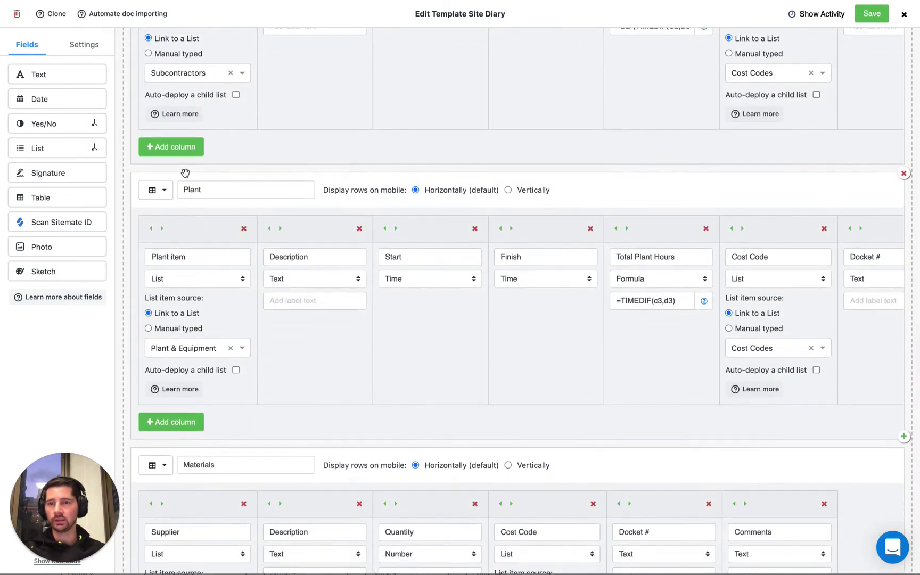
pyautogui.press('super+shift+4')
pyautogui.moveTo(129, 171); pyautogui.dragTo(912, 435)
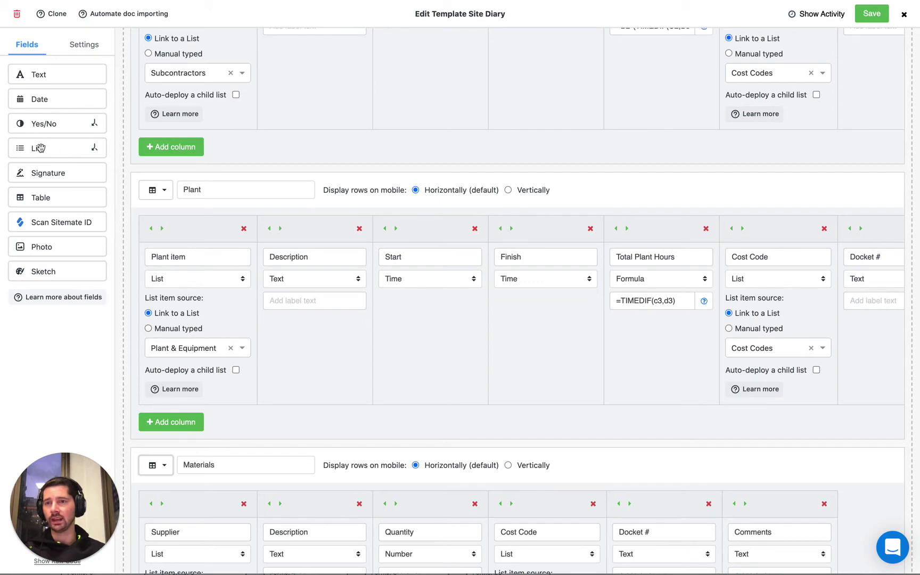
# Step: Add a trial List field above the Plant table, linked to the Plant & Equipment list
pyautogui.moveTo(39, 150); pyautogui.dragTo(170, 173)
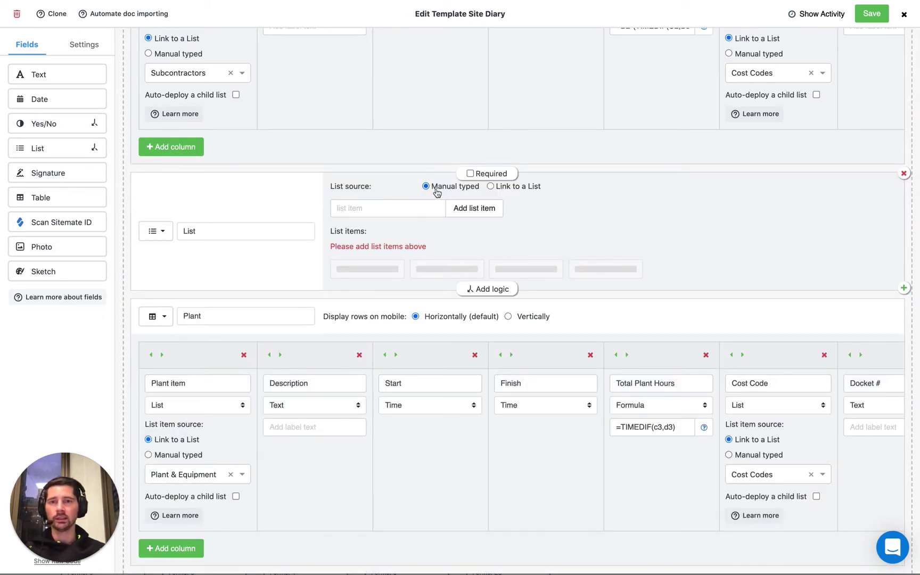
pyautogui.click(490, 186)
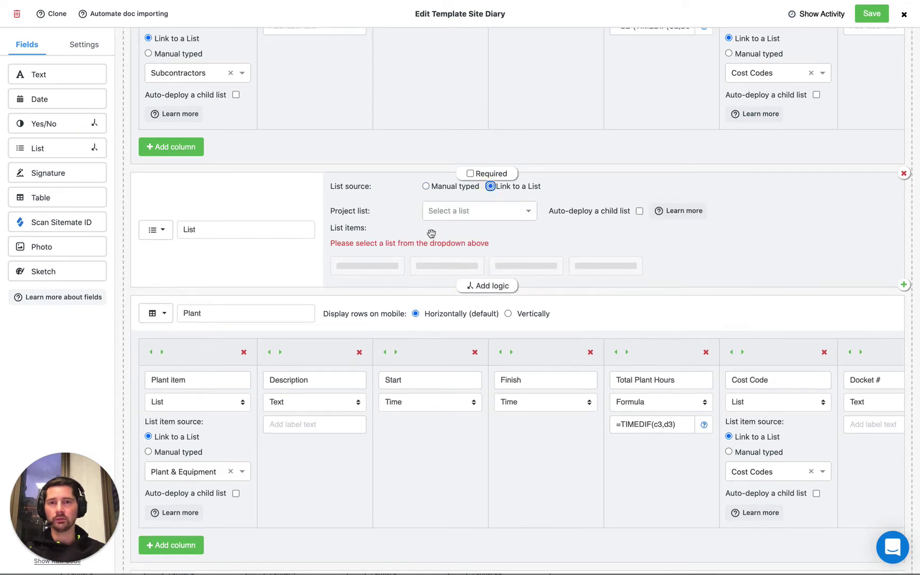
pyautogui.click(469, 214)
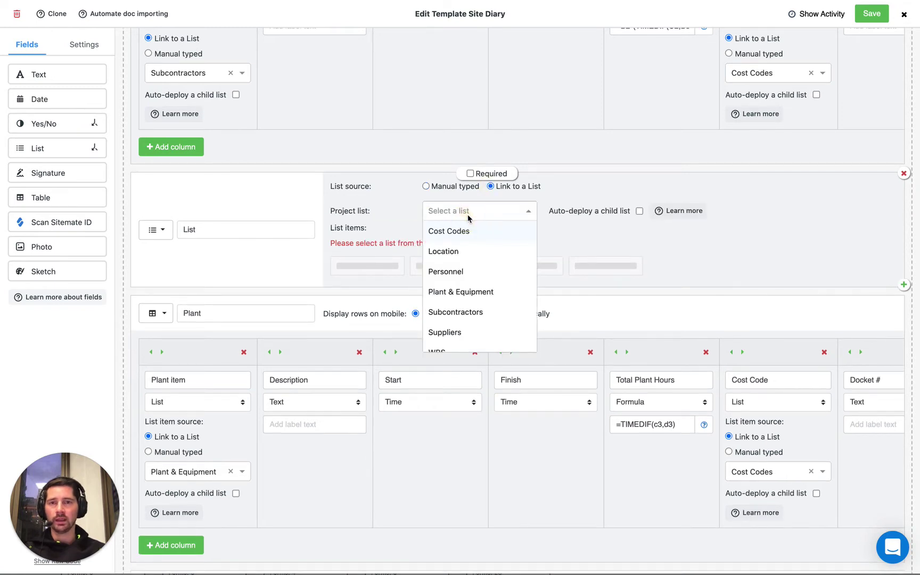
pyautogui.click(464, 292)
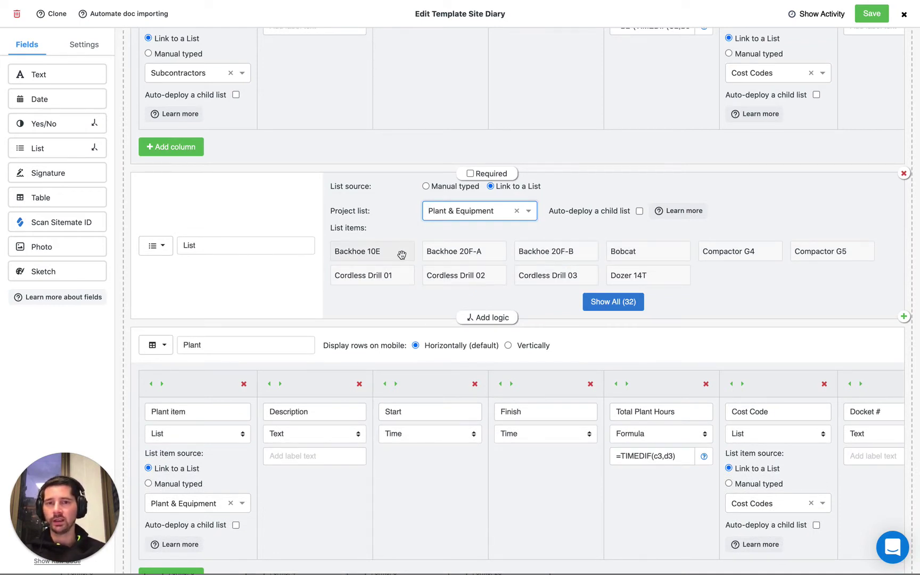
pyautogui.scroll(-1, 398, 253)
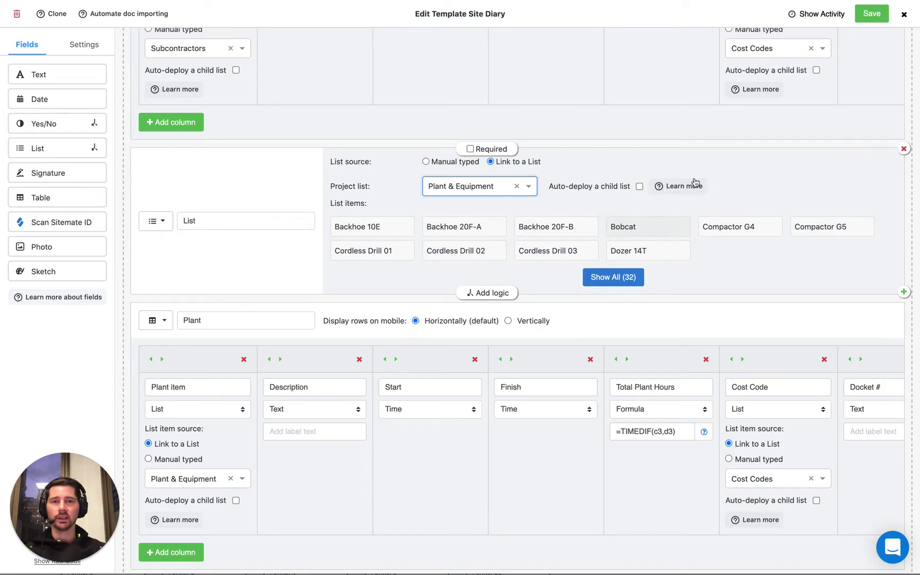
# Step: Delete the trial list field and close the template editor
pyautogui.click(904, 149)
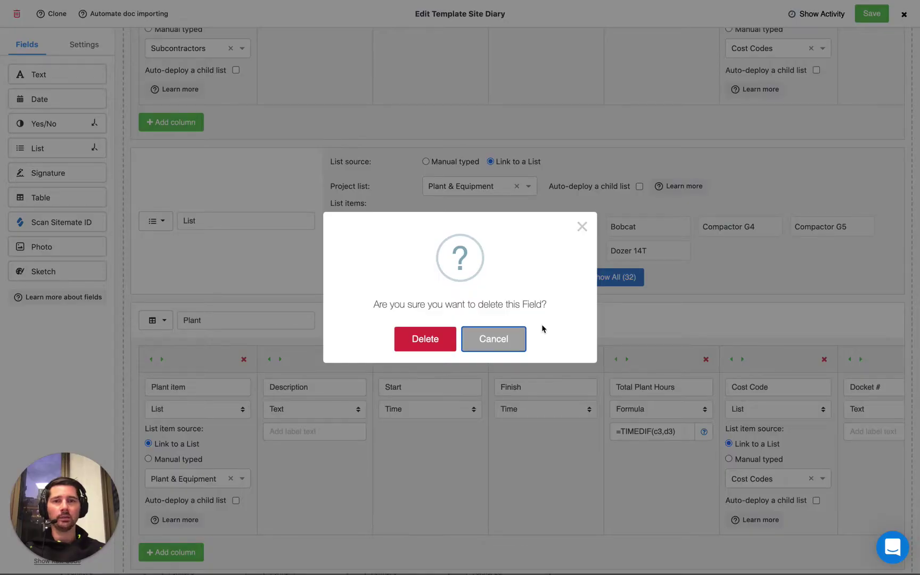
pyautogui.click(426, 339)
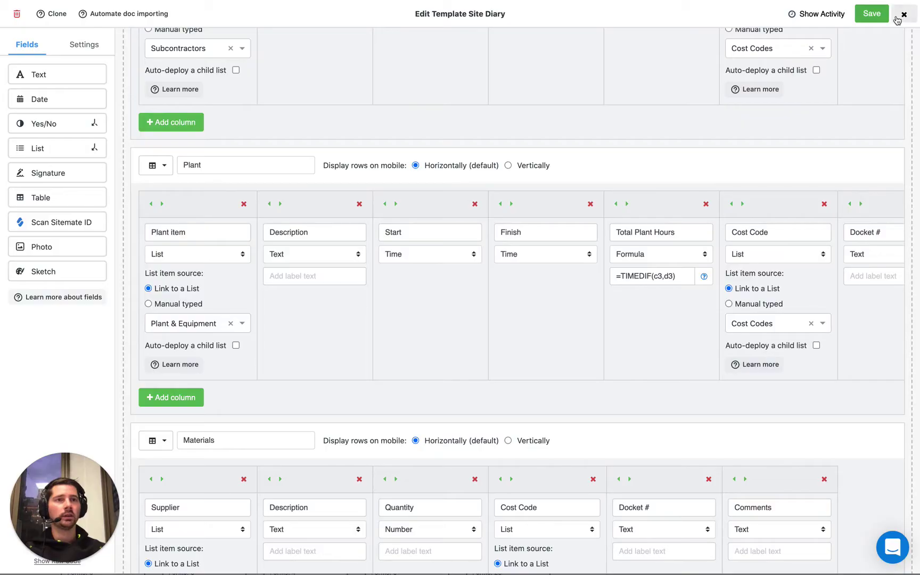
pyautogui.click(904, 14)
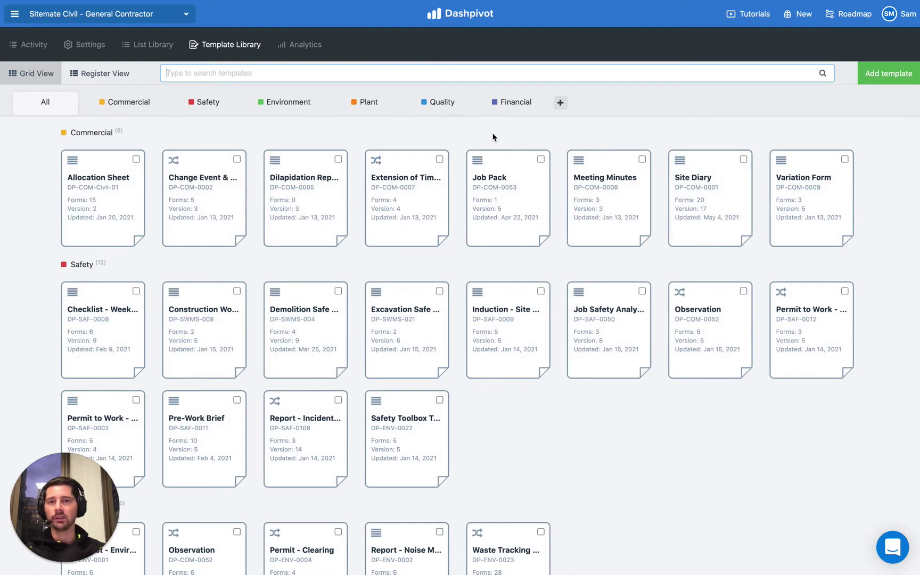
# Step: Open the Site Diary register and its first diary record
pyautogui.click(714, 175)
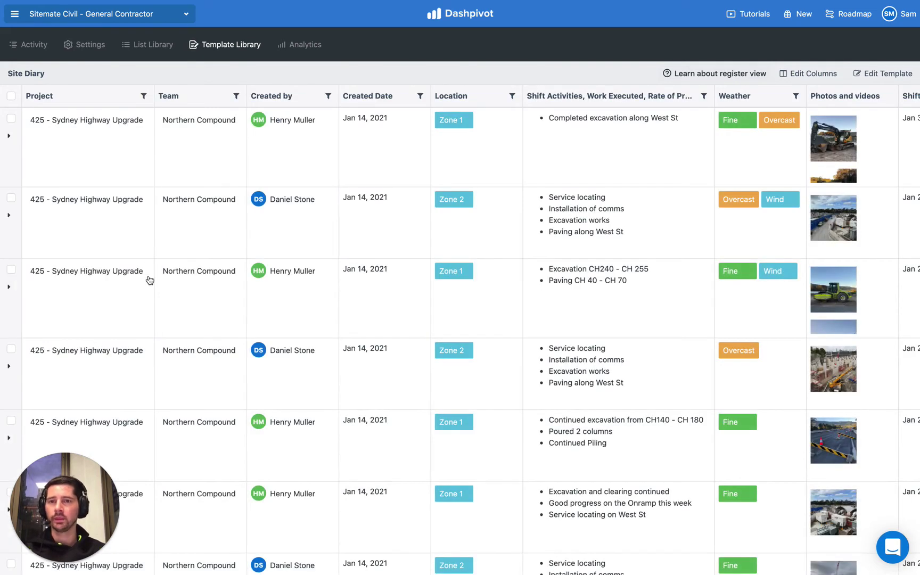
pyautogui.scroll(-3, 148, 280)
pyautogui.scroll(3, 148, 280)
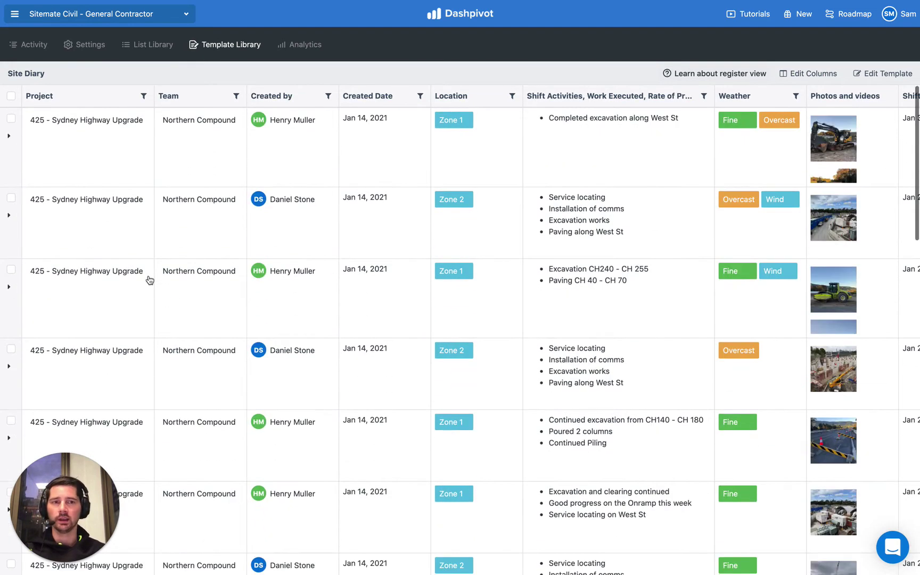
pyautogui.click(172, 151)
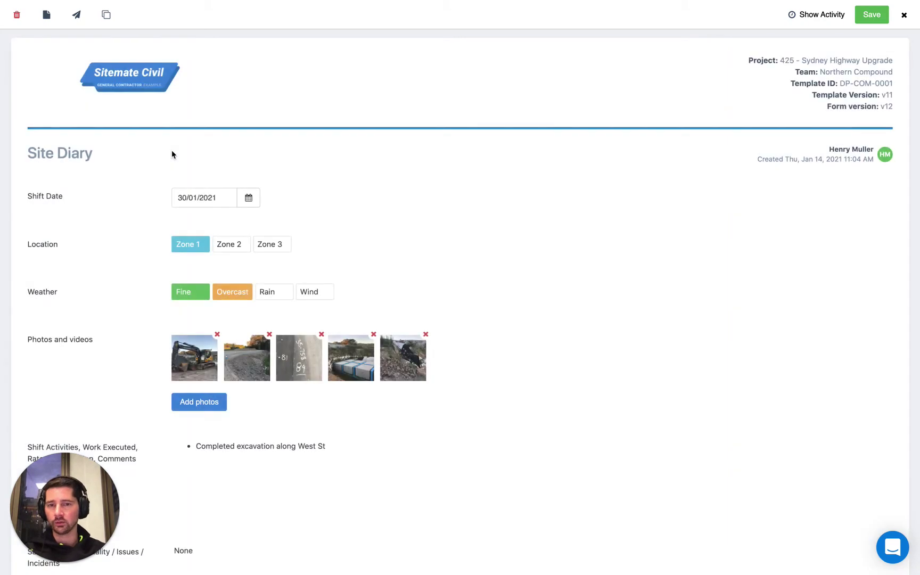
# Step: Review the Plant table's item options and its 7.50 total plant hours, leaving entries unchanged
pyautogui.scroll(-5, 150, 266)
pyautogui.scroll(-15, 149, 274)
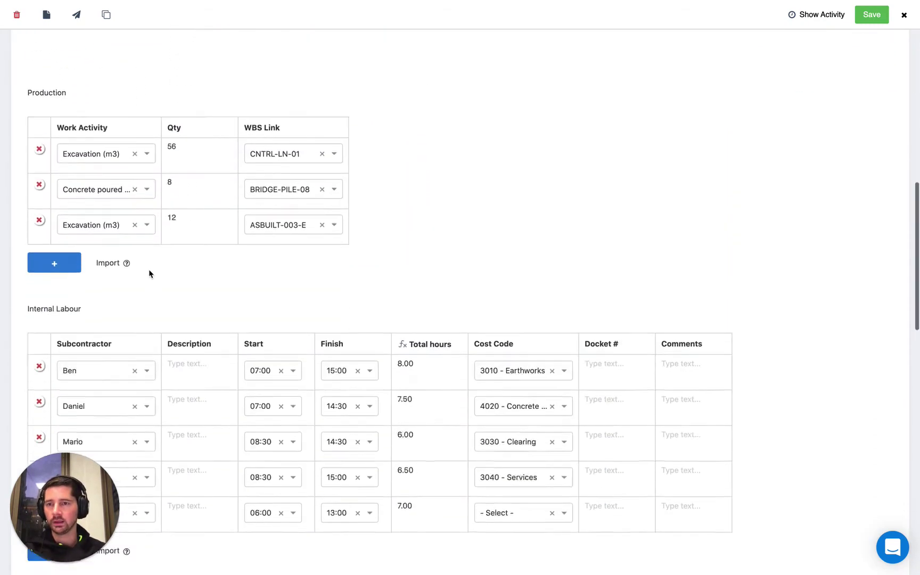
pyautogui.scroll(-5, 148, 274)
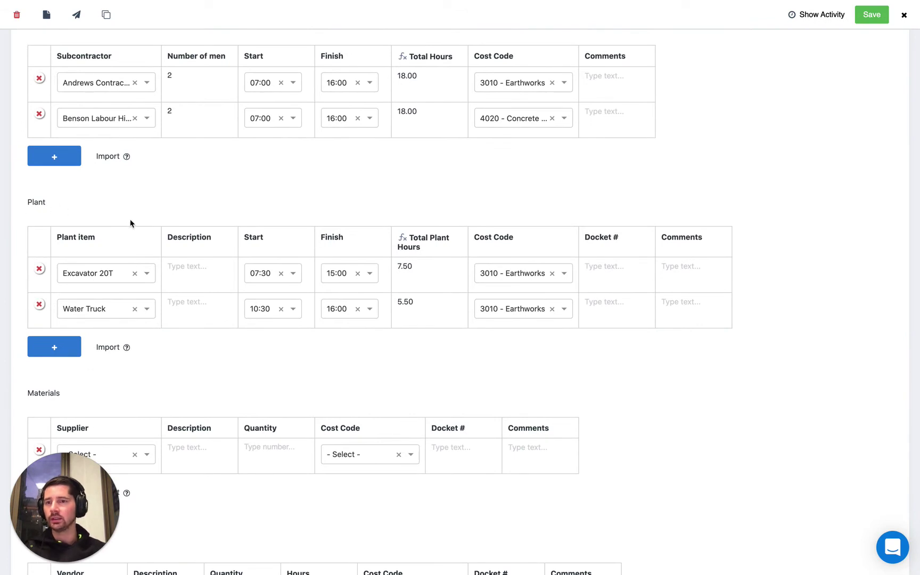
pyautogui.click(106, 276)
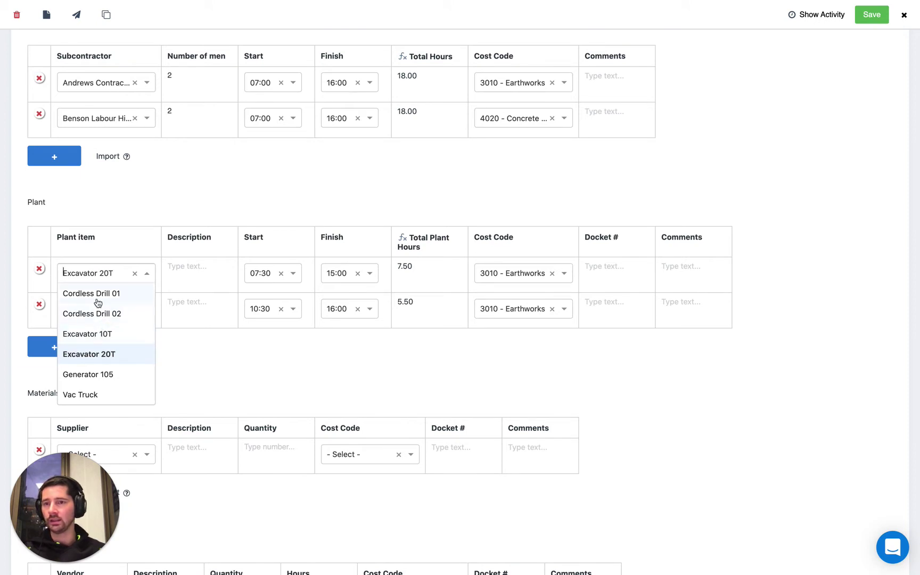
pyautogui.click(119, 209)
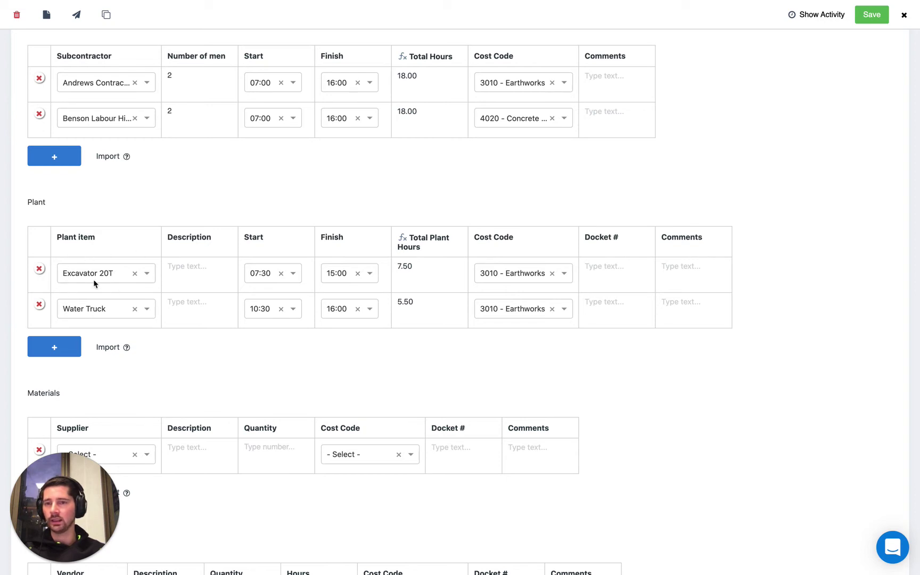
pyautogui.doubleClick(410, 266)
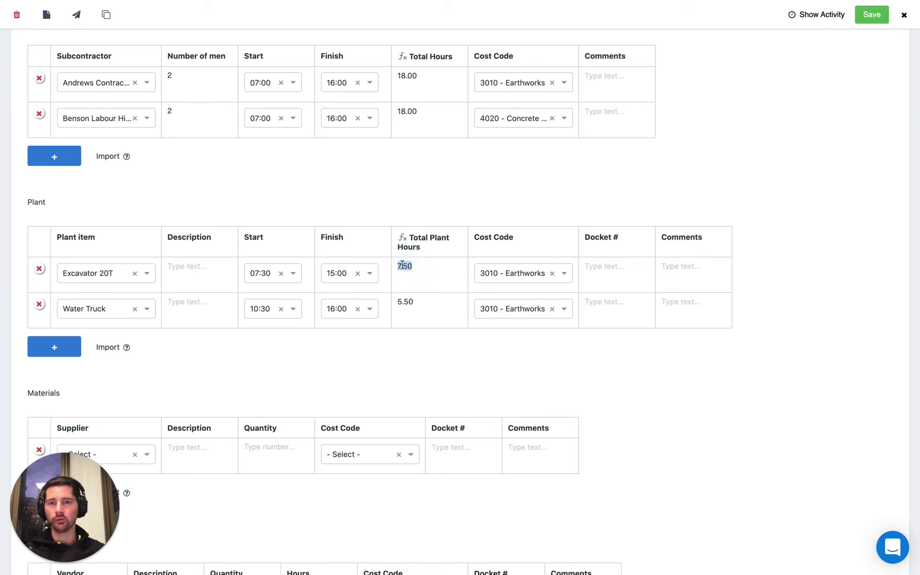
pyautogui.click(413, 268)
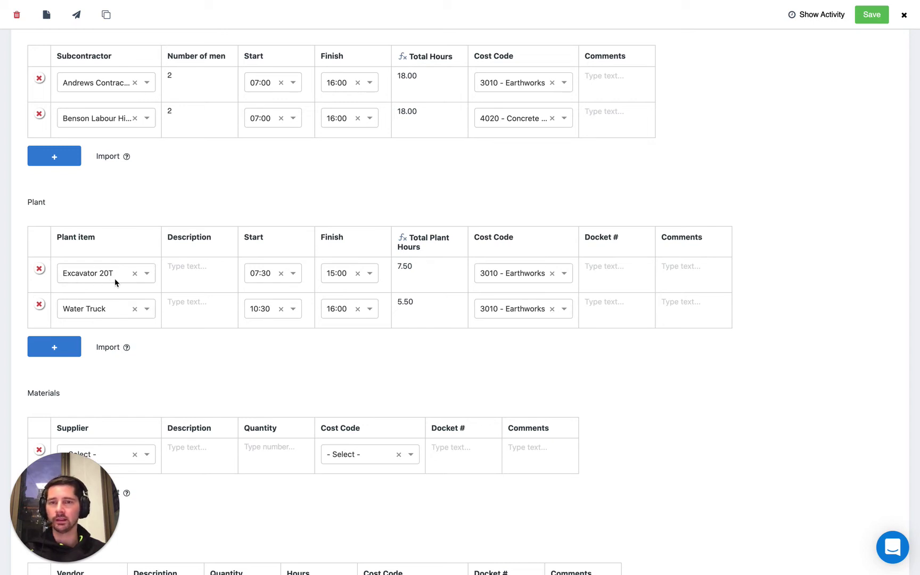
pyautogui.click(455, 204)
pyautogui.click(900, 22)
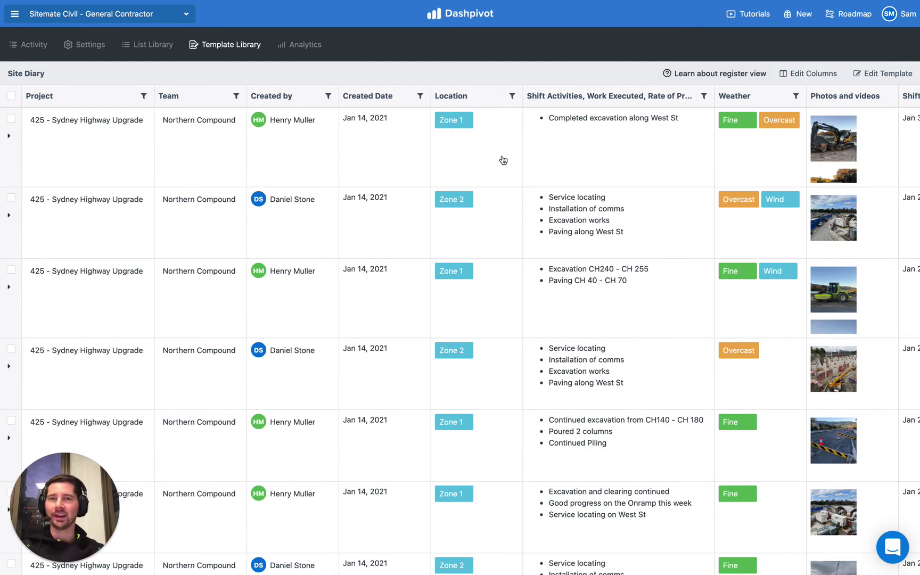
pyautogui.hscroll(5, 469, 117)
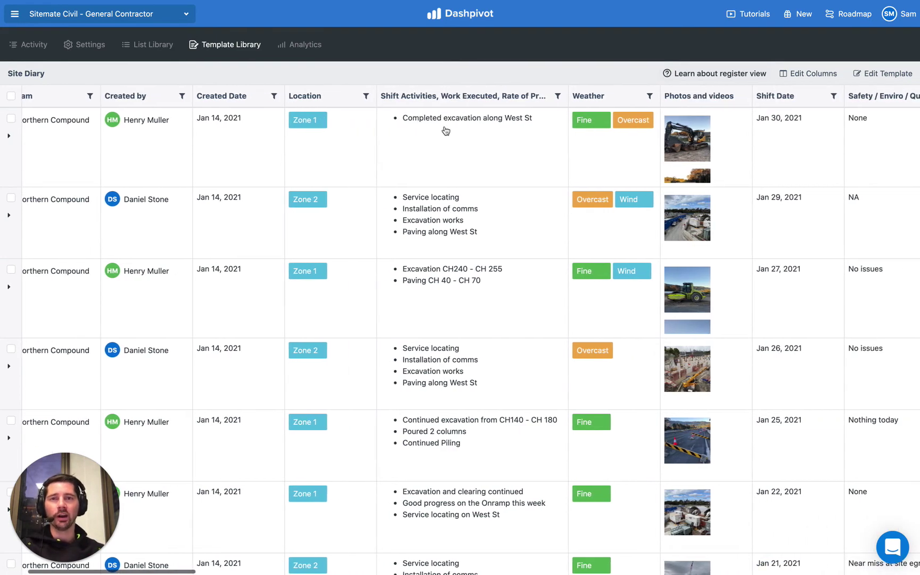
pyautogui.hscroll(15, 391, 150)
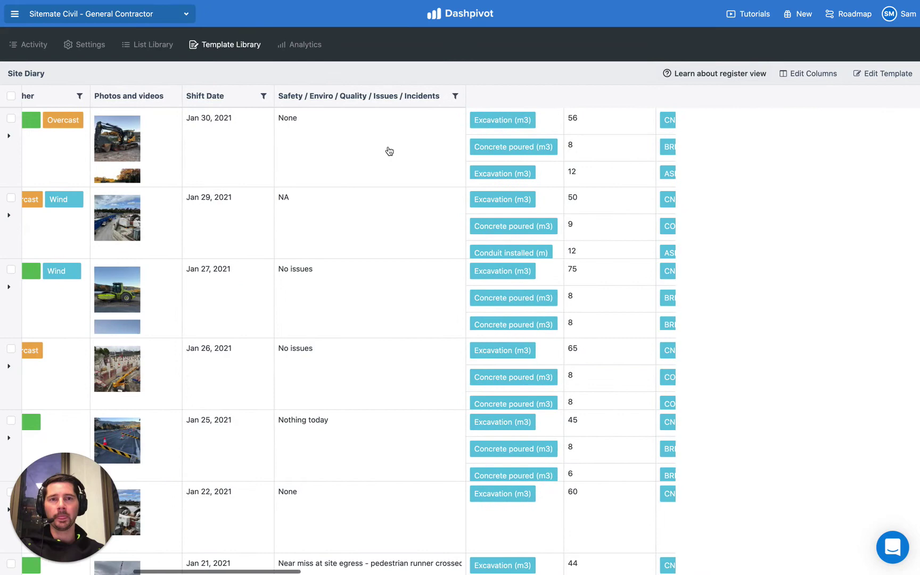
pyautogui.hscroll(15, 389, 152)
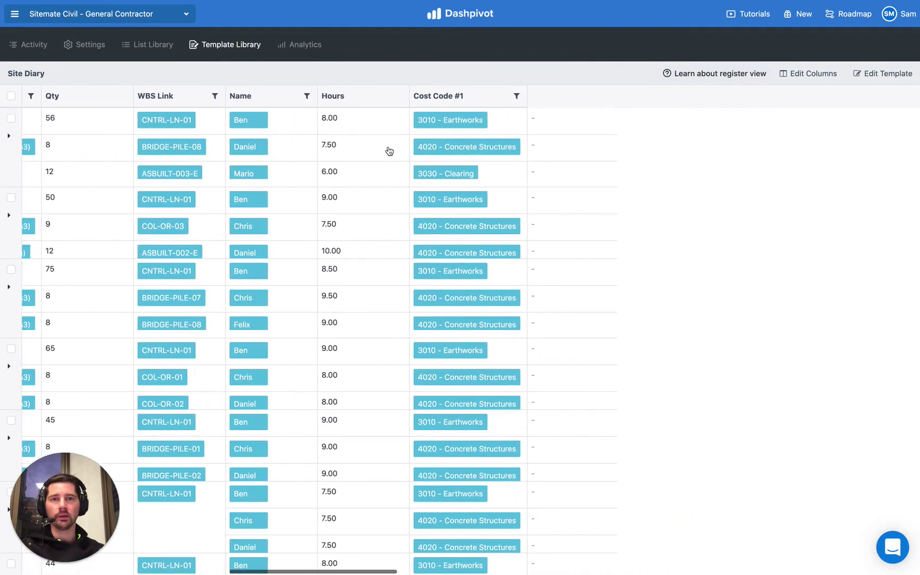
pyautogui.hscroll(10, 389, 152)
pyautogui.hscroll(15, 389, 151)
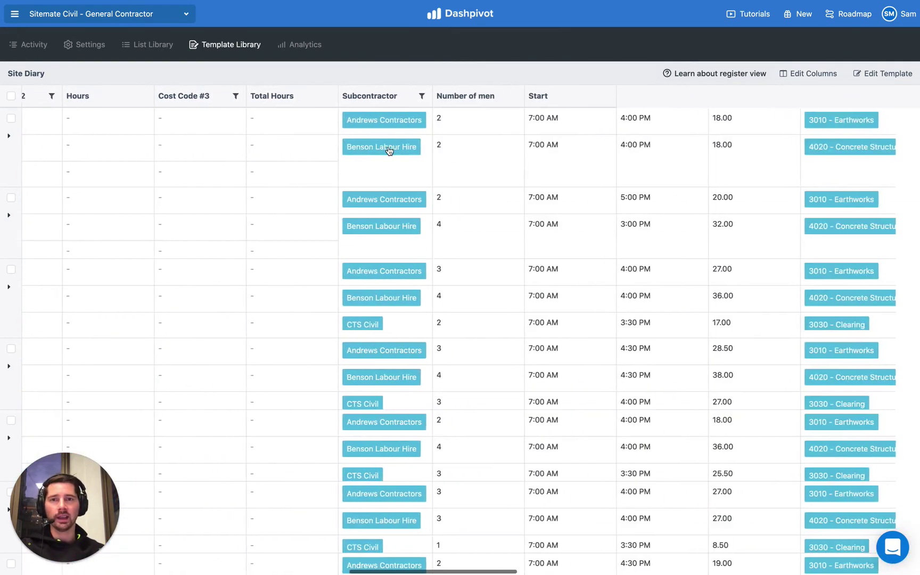
pyautogui.hscroll(10, 389, 151)
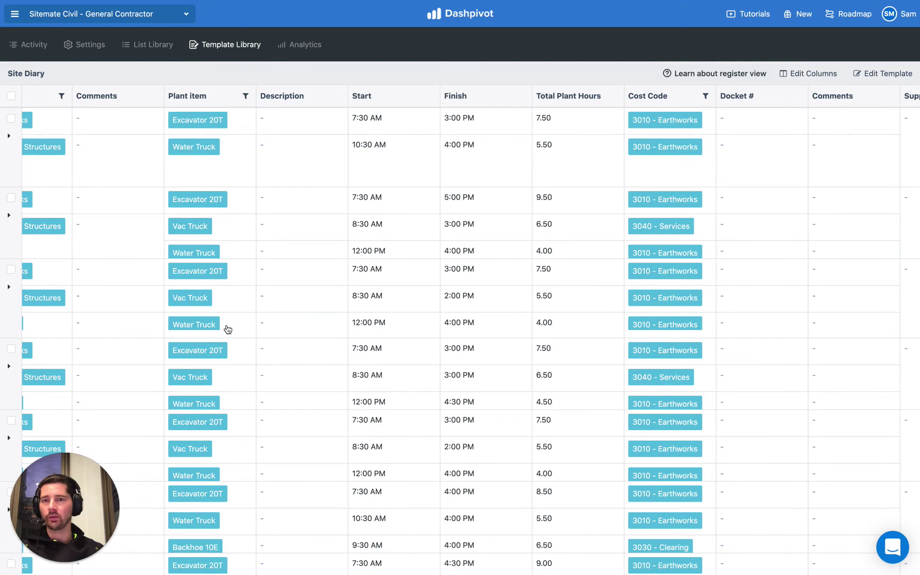
pyautogui.scroll(-1, 233, 427)
pyautogui.scroll(-5, 233, 427)
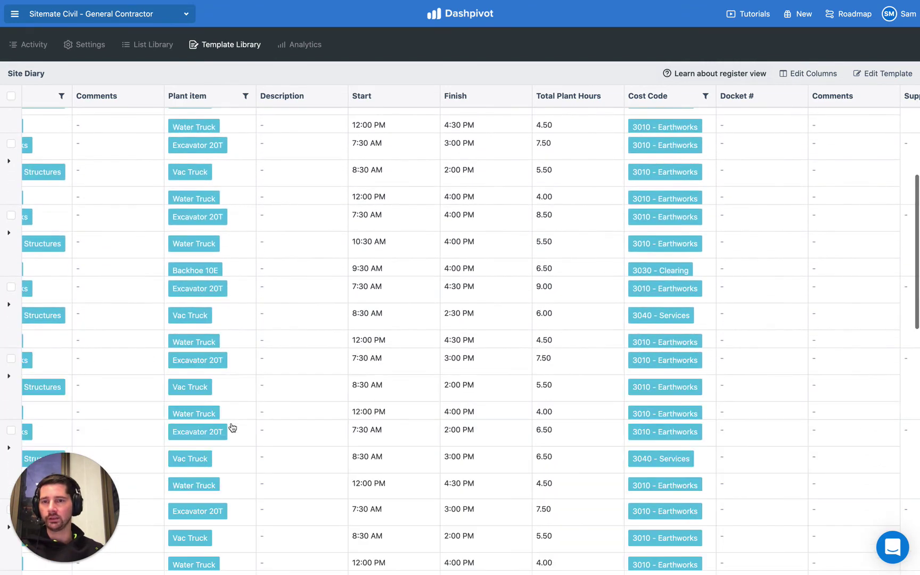
pyautogui.scroll(5, 230, 347)
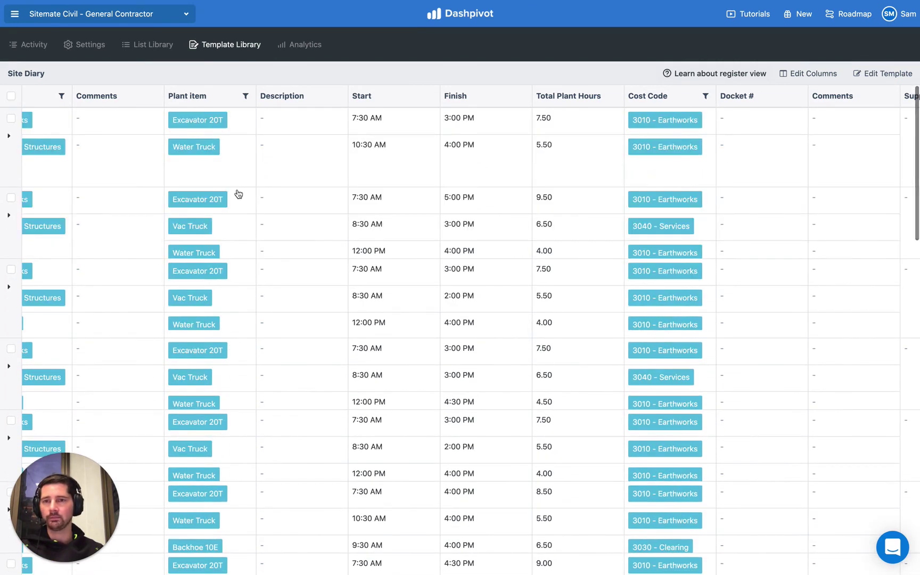
# Step: Filter the register's Plant item column to Vac Truck
pyautogui.click(246, 100)
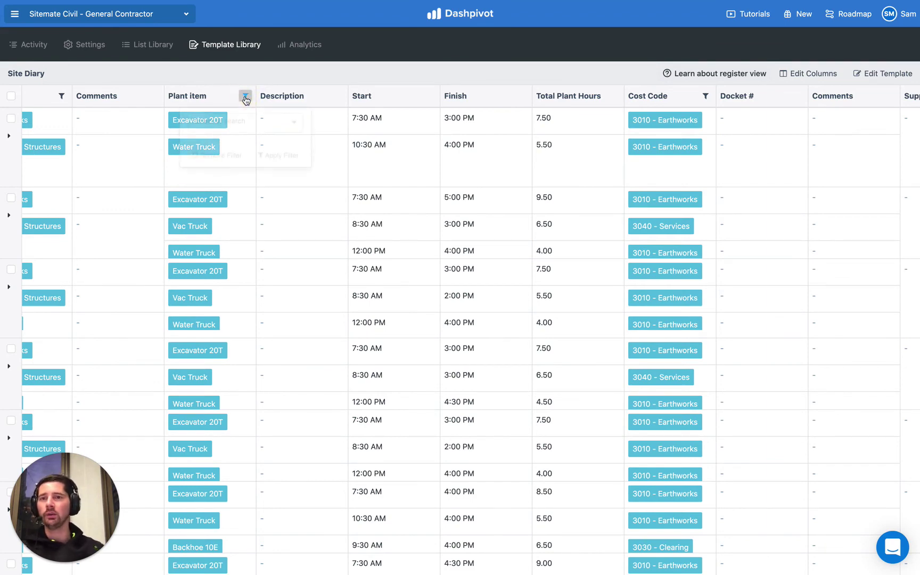
pyautogui.click(247, 127)
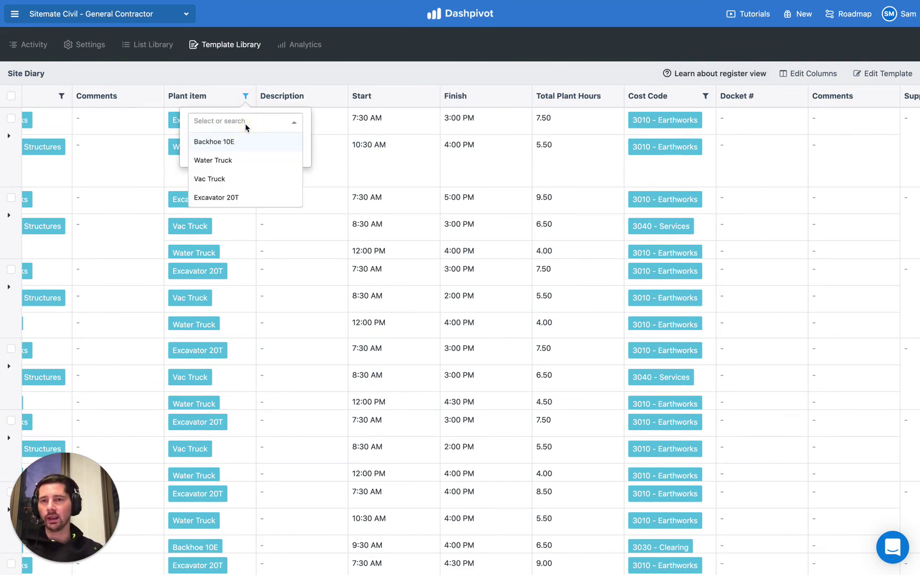
pyautogui.click(236, 181)
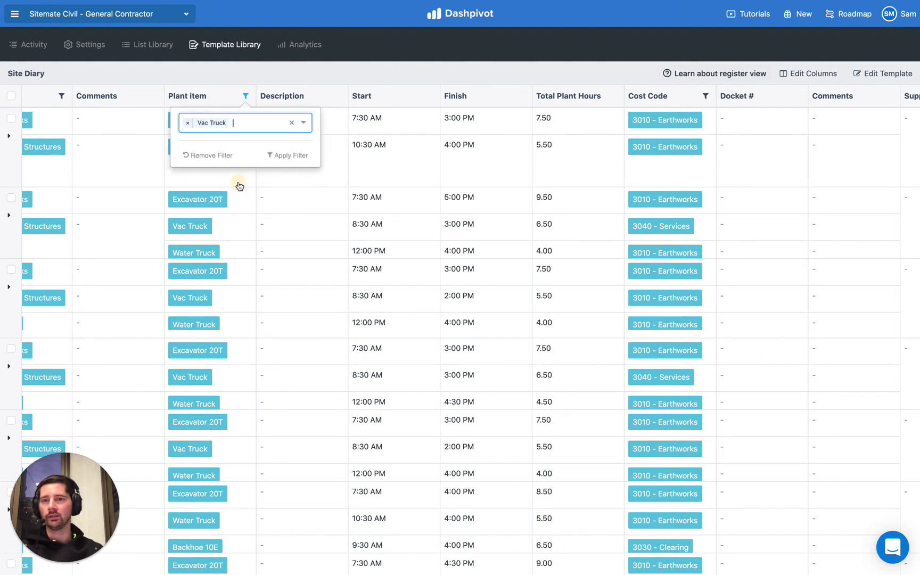
pyautogui.click(292, 157)
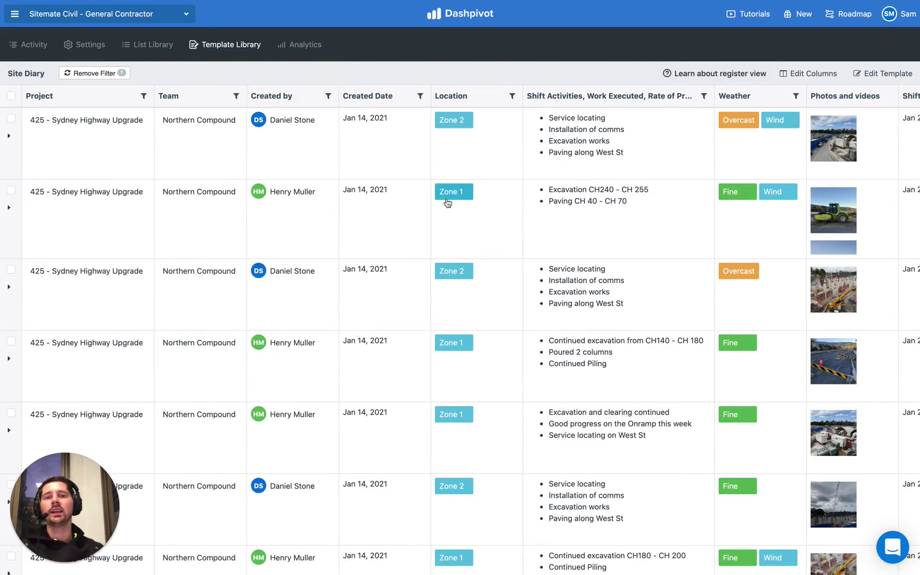
pyautogui.hscroll(6, 444, 199)
pyautogui.hscroll(-6, 447, 203)
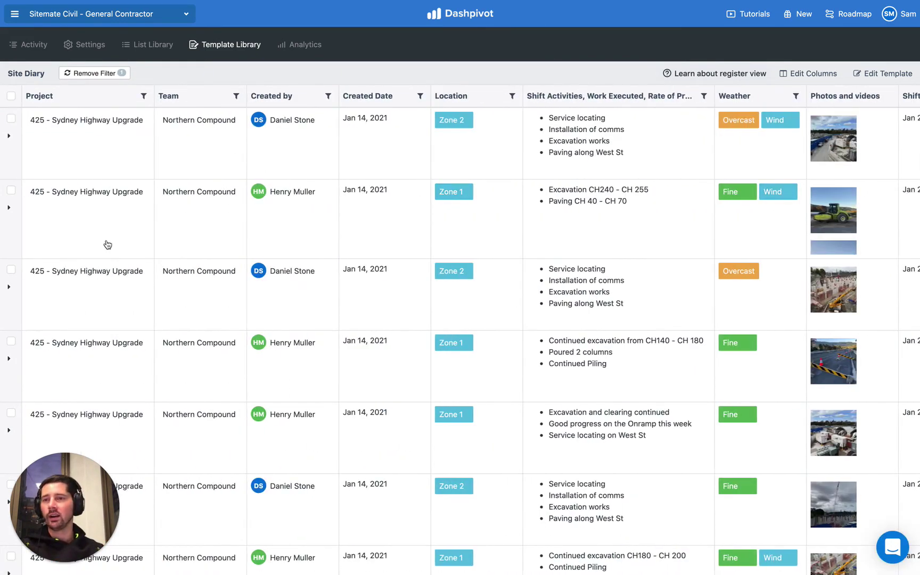
pyautogui.hscroll(20, 362, 143)
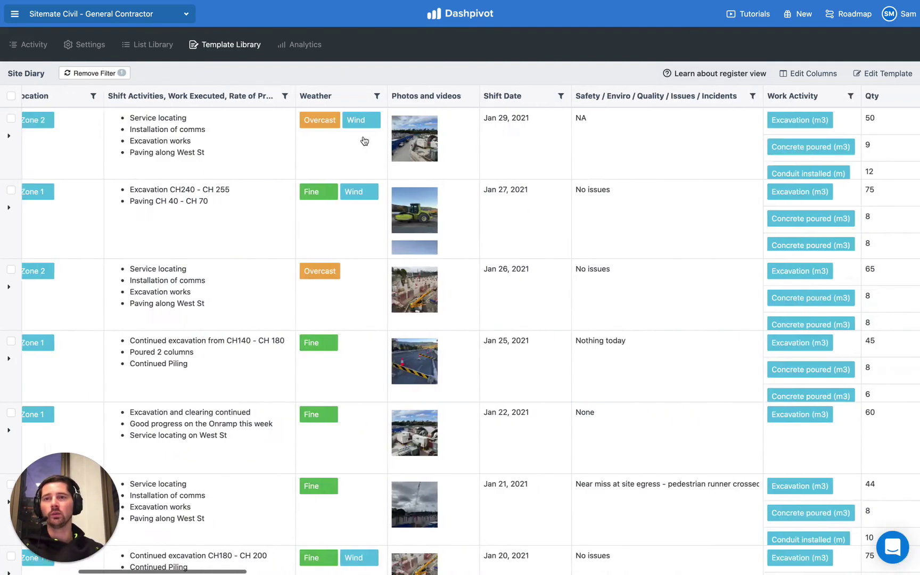
pyautogui.hscroll(10, 364, 141)
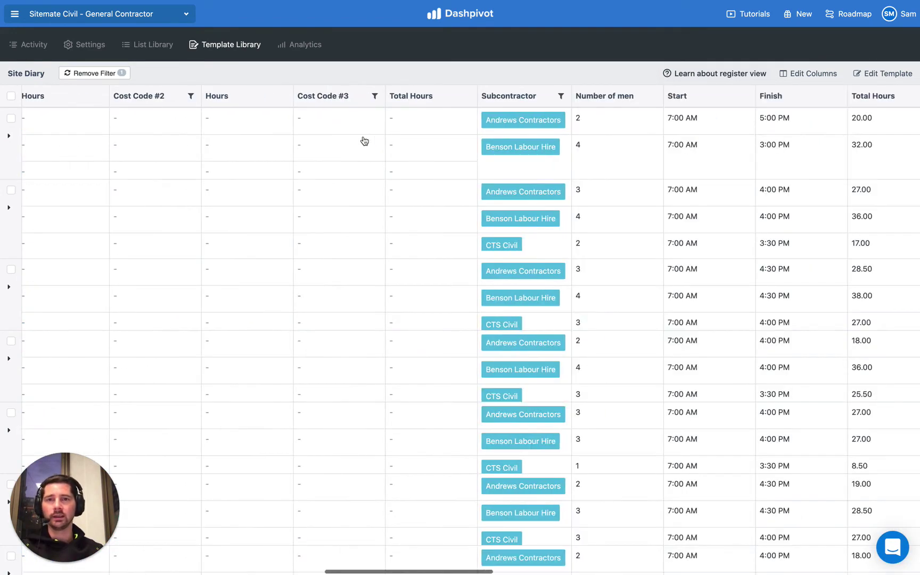
pyautogui.hscroll(8, 364, 141)
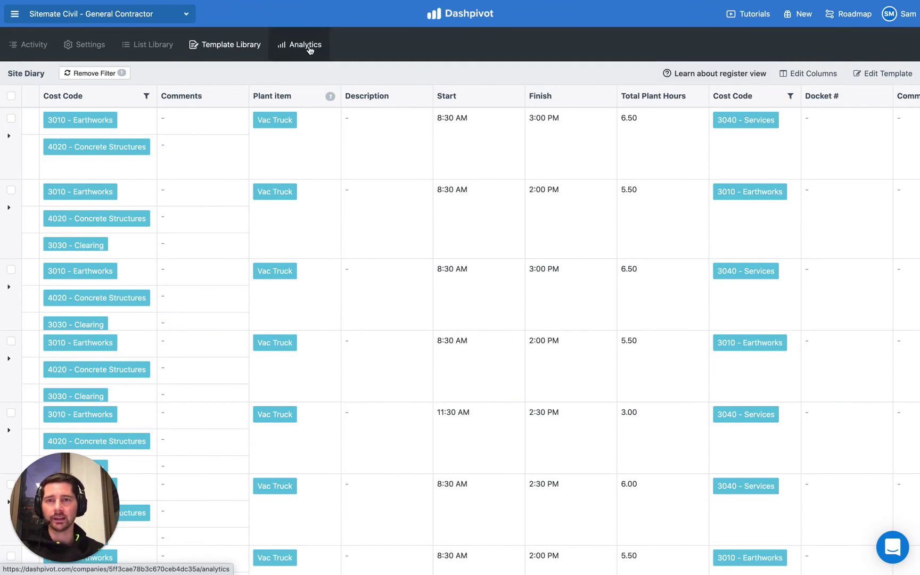
# Step: Go to Analytics and open the Plant Hours by Vehicle chart on the Plant & Labour dashboard
pyautogui.click(291, 49)
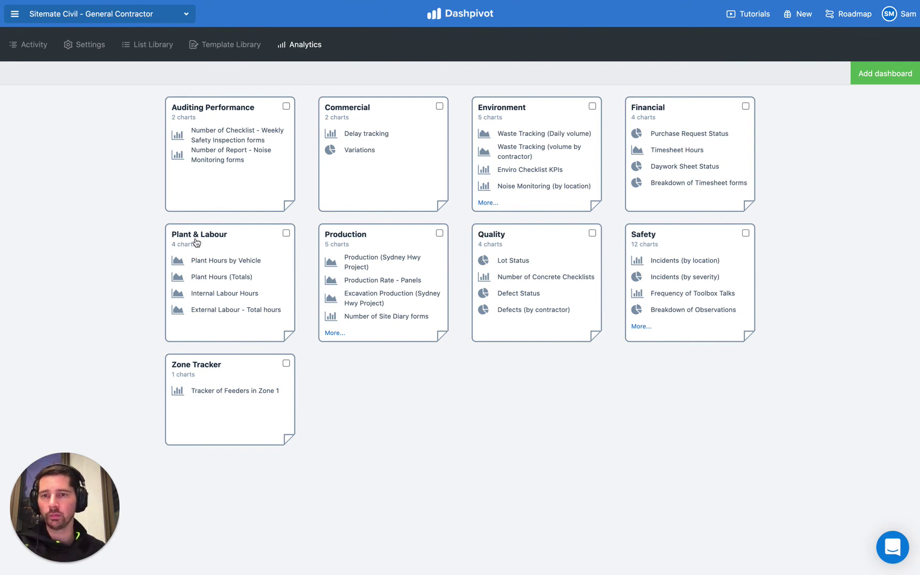
pyautogui.click(249, 245)
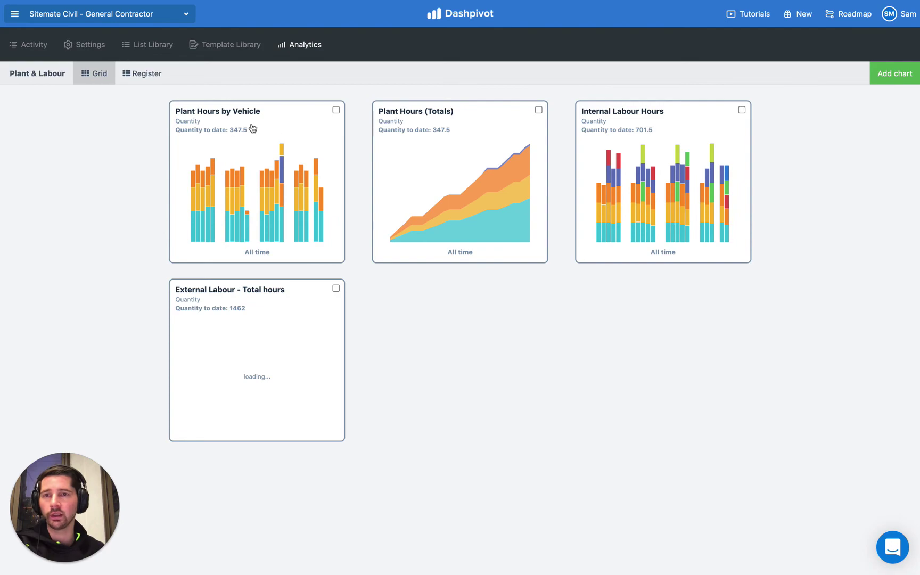
pyautogui.click(288, 117)
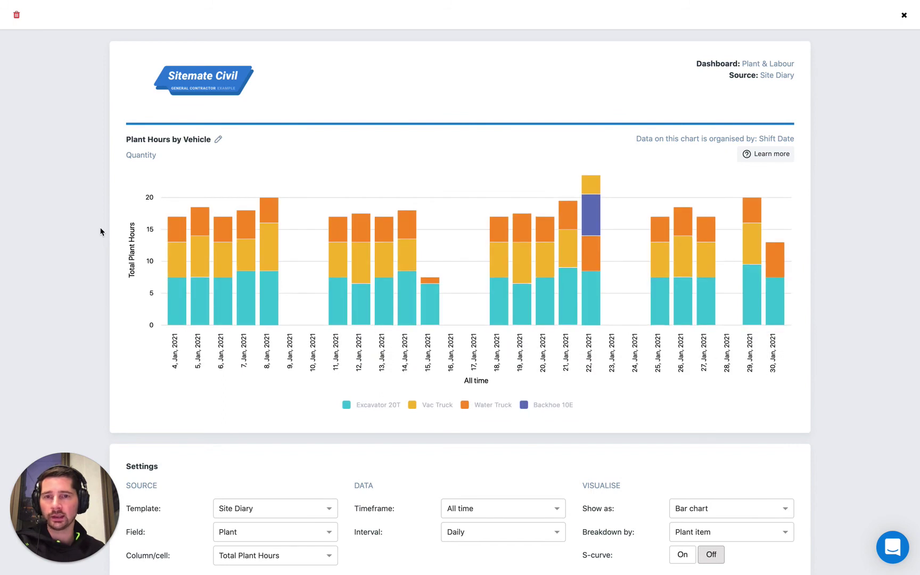
# Step: Review the chart's settings, keeping Plant item as the Breakdown by option
pyautogui.moveTo(247, 271)
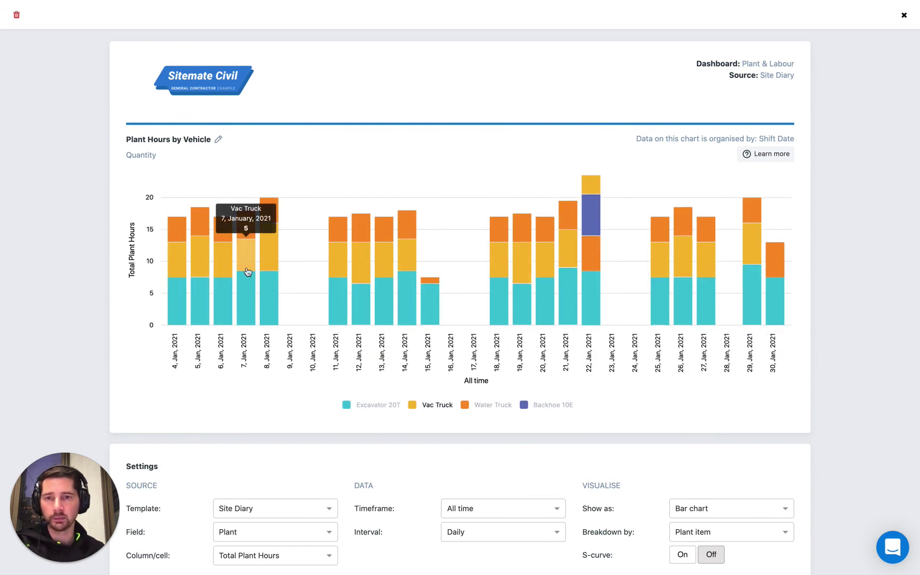
pyautogui.scroll(-3, 247, 272)
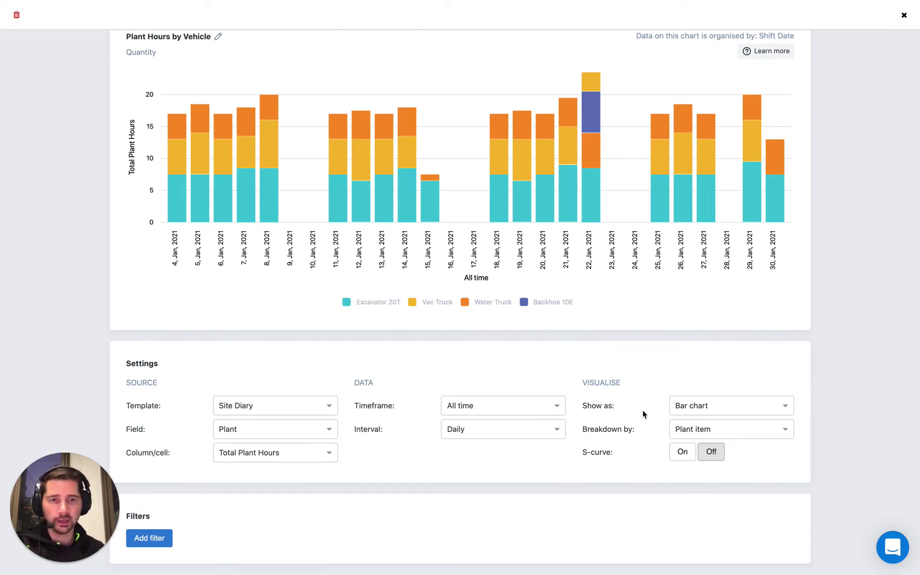
pyautogui.moveTo(585, 432); pyautogui.dragTo(637, 430)
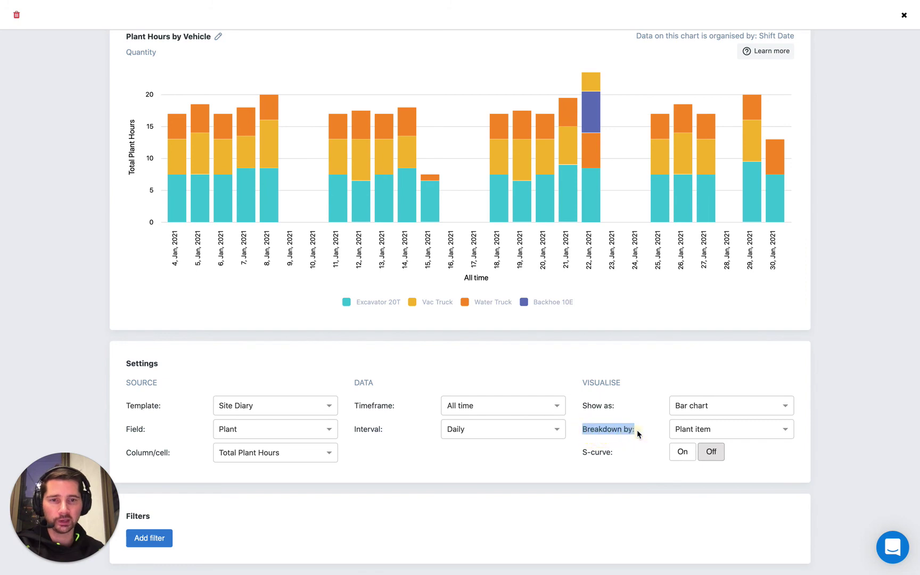
pyautogui.click(643, 431)
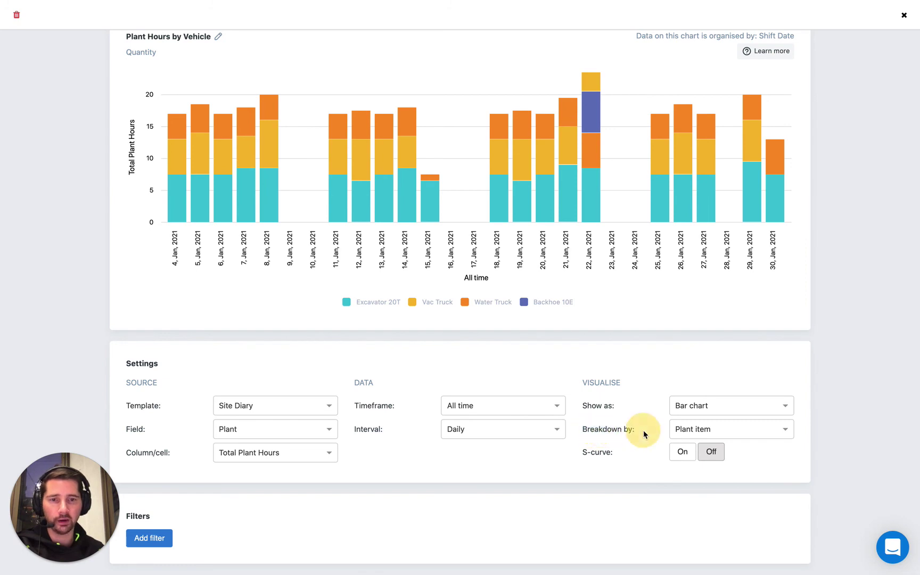
pyautogui.click(722, 432)
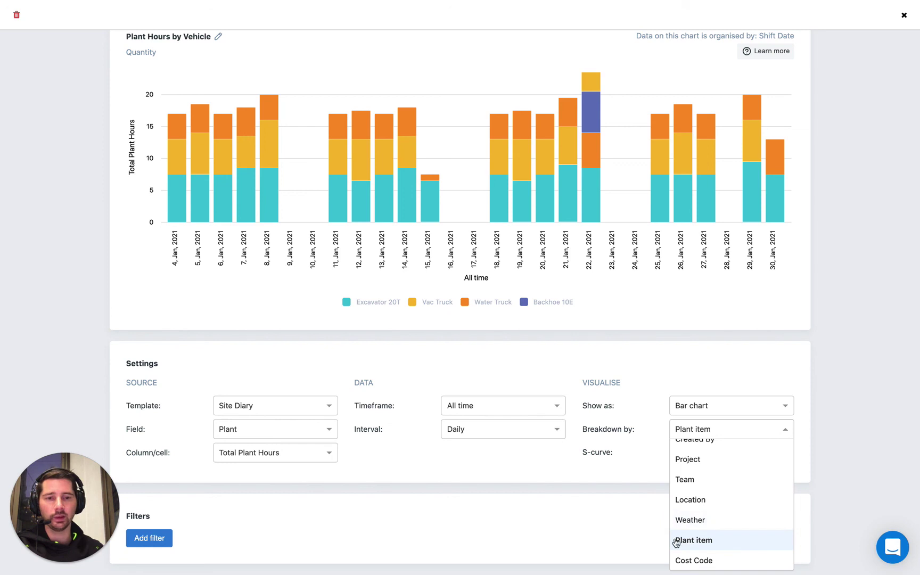
pyautogui.click(645, 488)
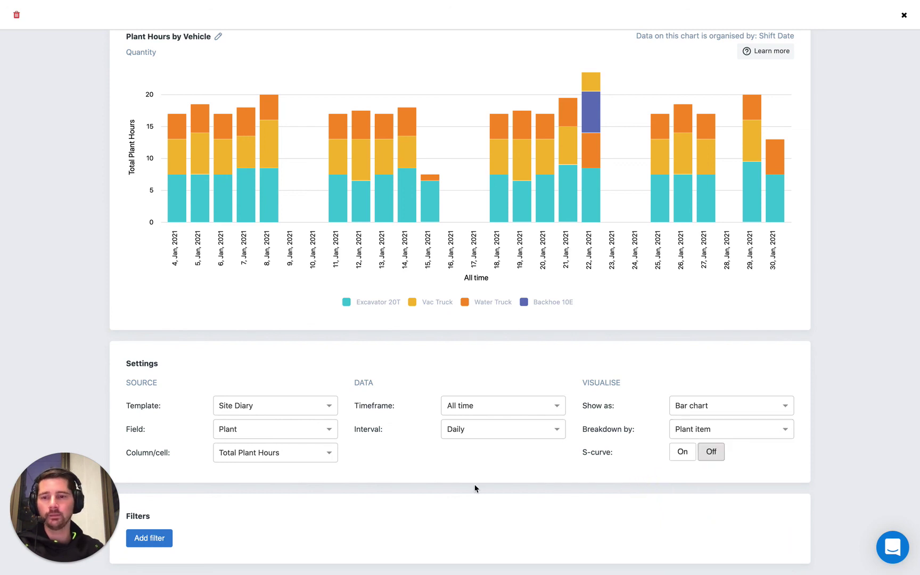
# Step: Add a chart filter where Plant item equals Vac Truck and check the updated chart
pyautogui.click(163, 539)
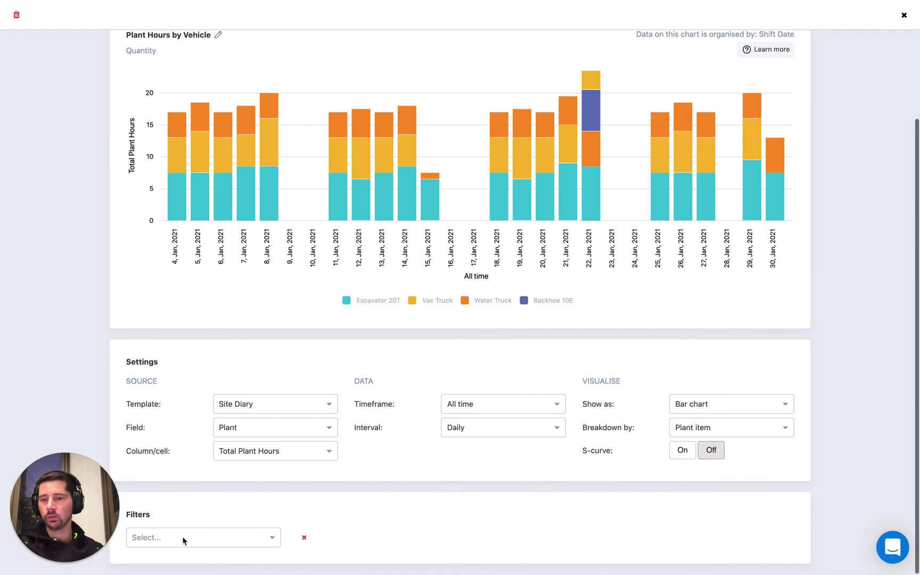
pyautogui.click(183, 539)
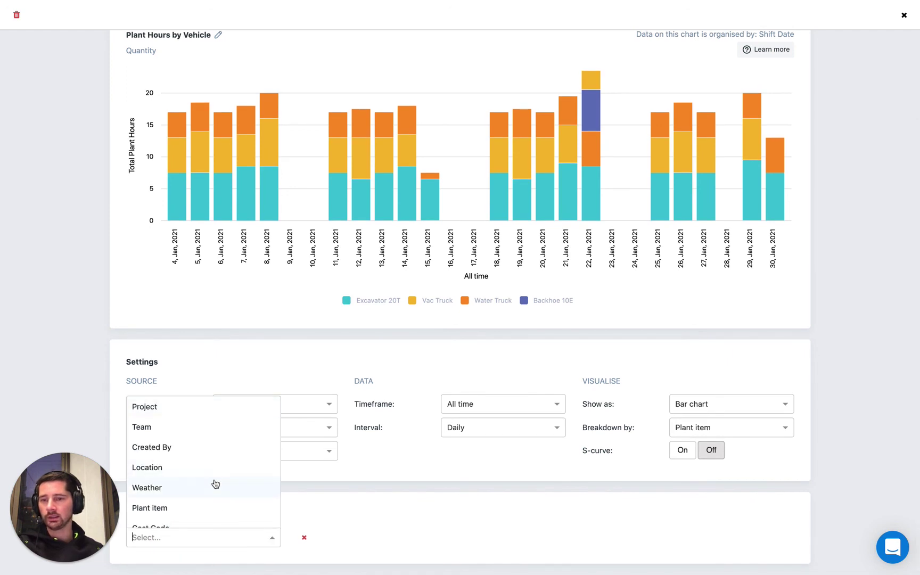
pyautogui.scroll(-1, 215, 483)
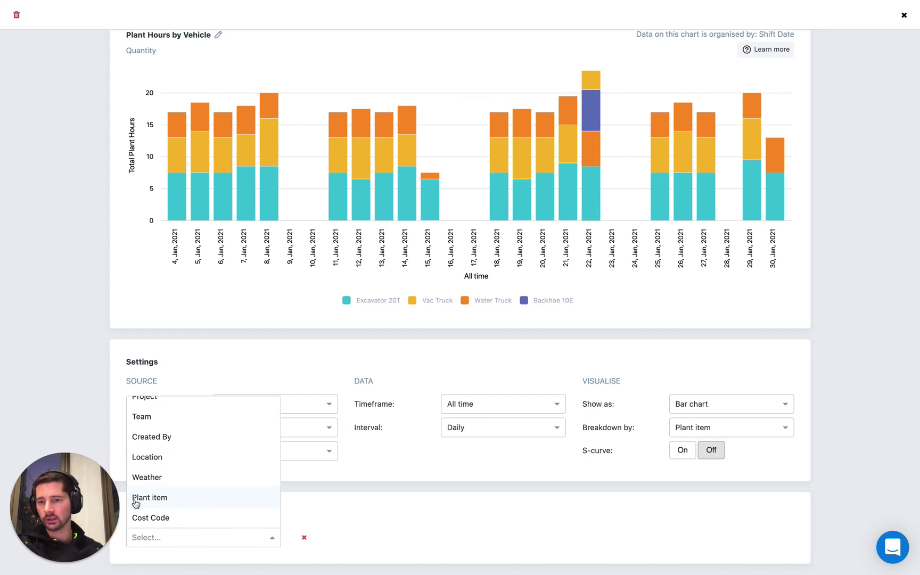
pyautogui.click(152, 501)
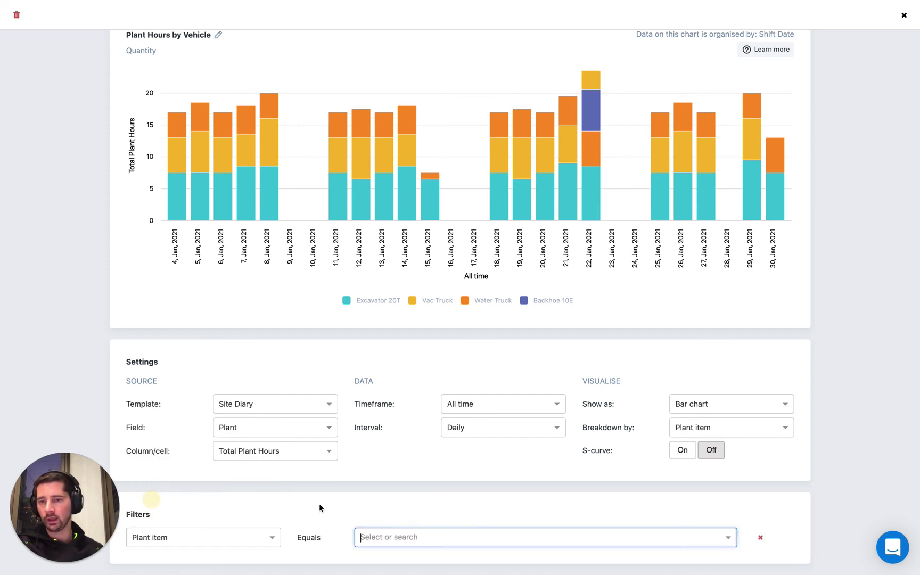
pyautogui.click(387, 537)
pyautogui.click(386, 457)
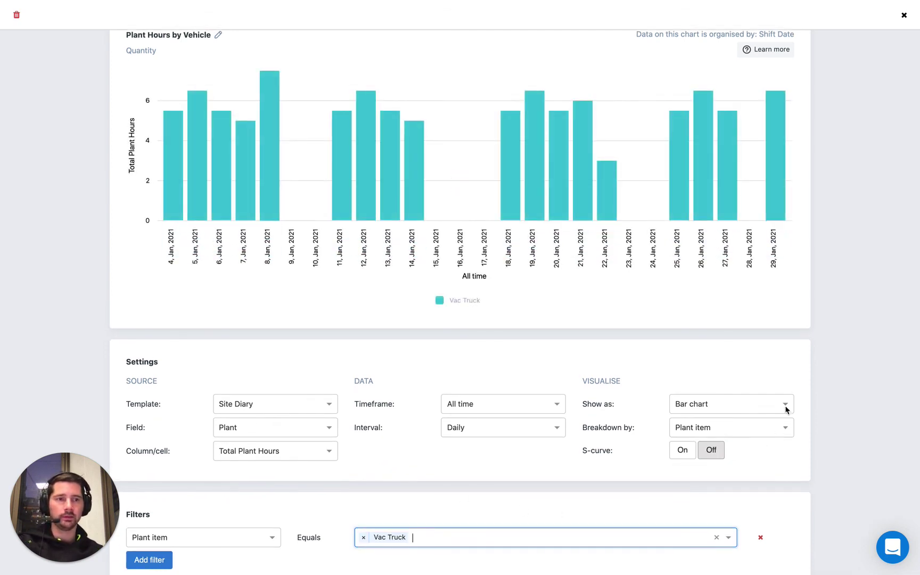
pyautogui.click(792, 388)
pyautogui.scroll(2, 747, 264)
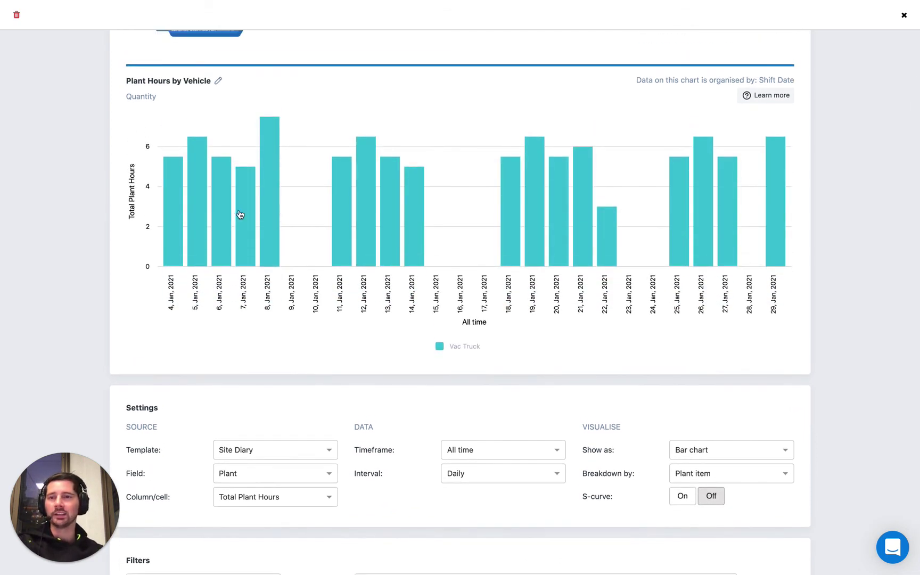
pyautogui.moveTo(189, 208)
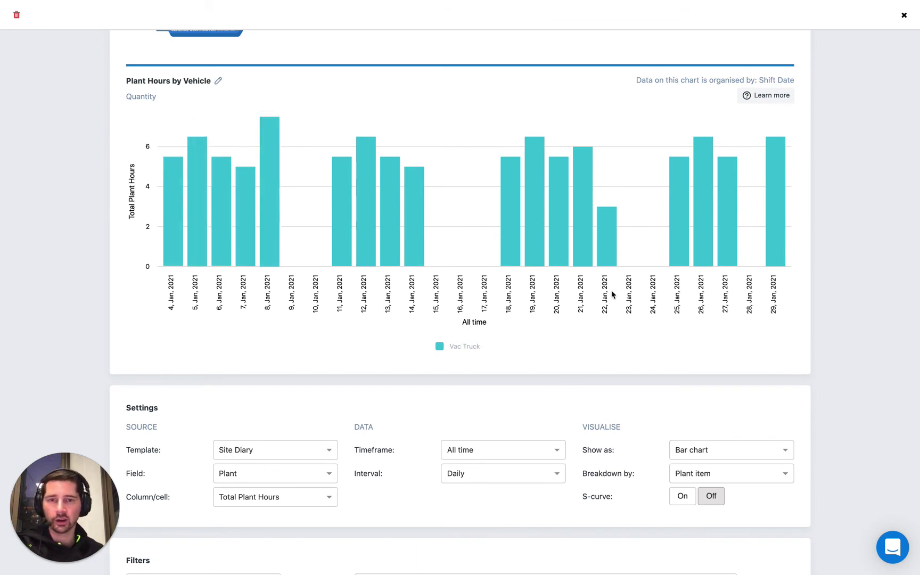
pyautogui.scroll(-3, 353, 372)
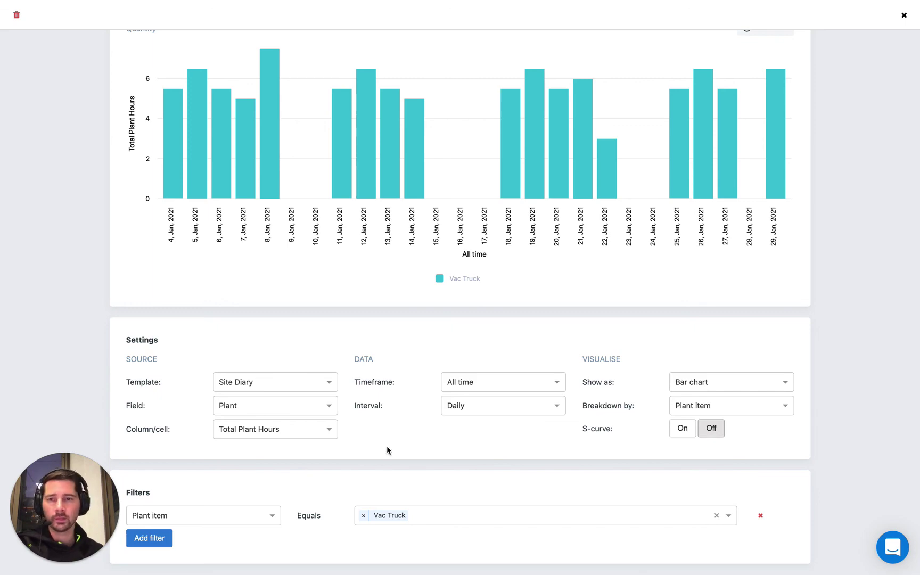
pyautogui.scroll(3, 469, 327)
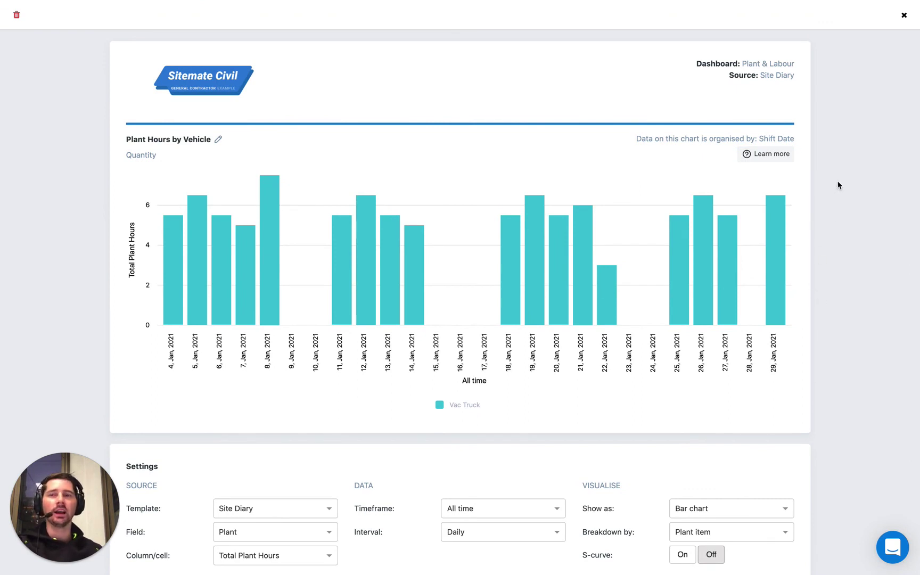
# Step: Close the chart detail view to get back to the Plant & Labour dashboard
pyautogui.click(903, 15)
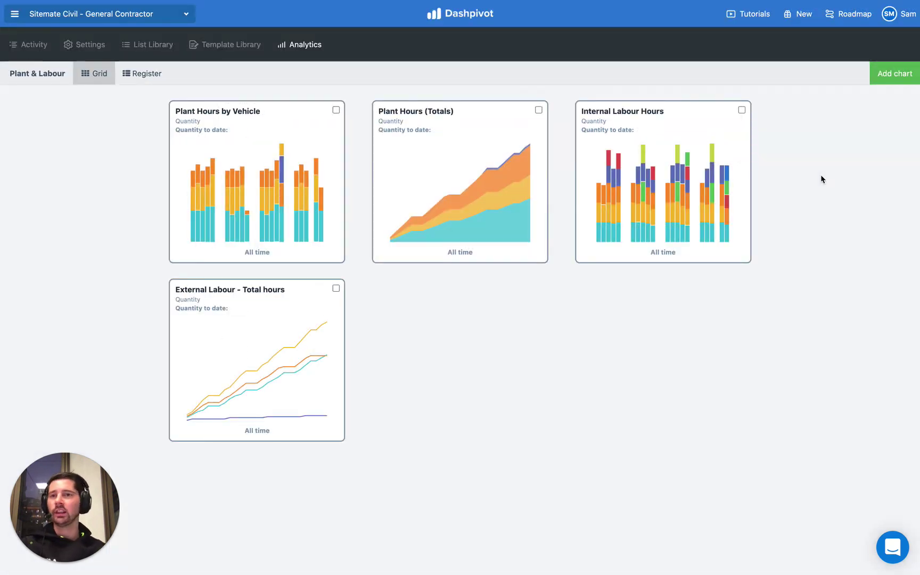